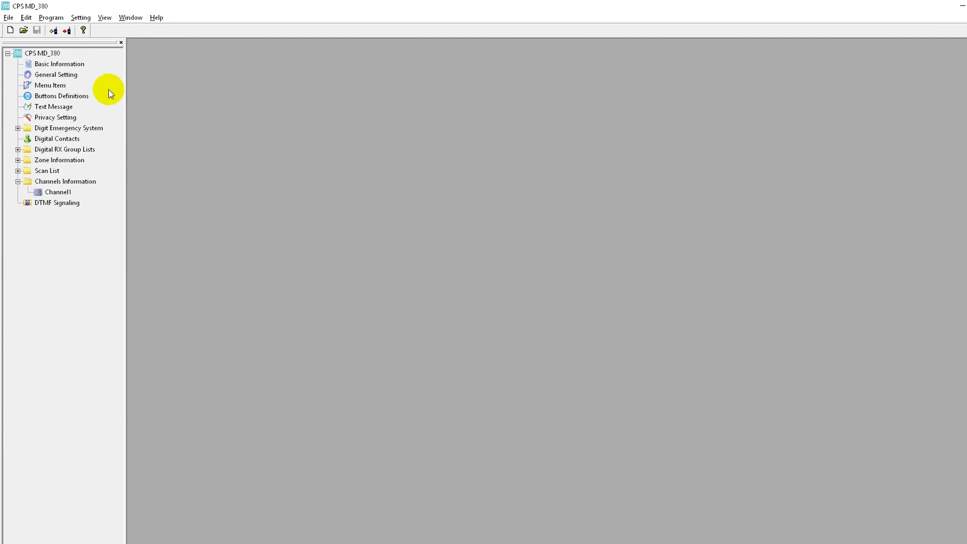
Step: Review the general radio settings, including Radio ID 1234, then bring up Channel1's settings
{"action": "left_click", "coordinate": [57, 78]}
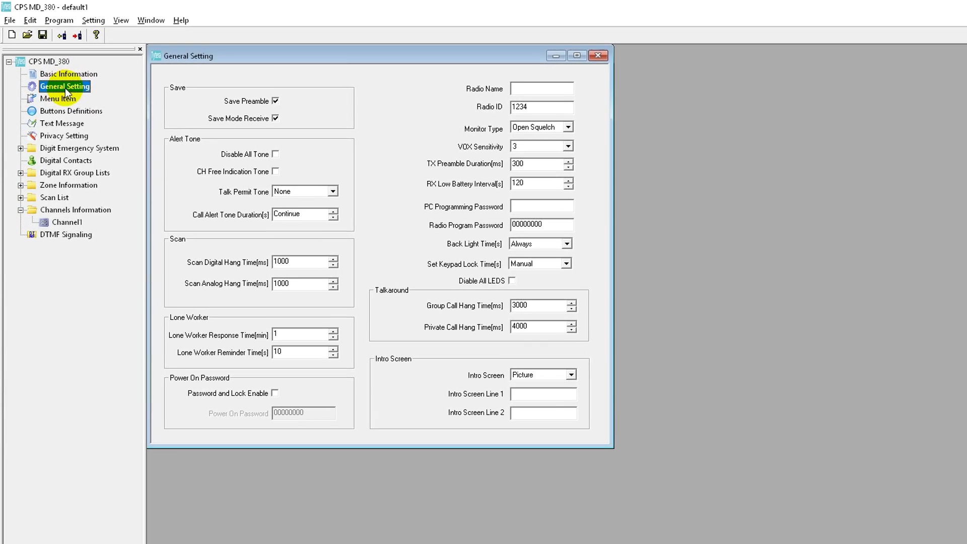
{"action": "left_click_drag", "start_coordinate": [563, 111], "coordinate": [528, 110]}
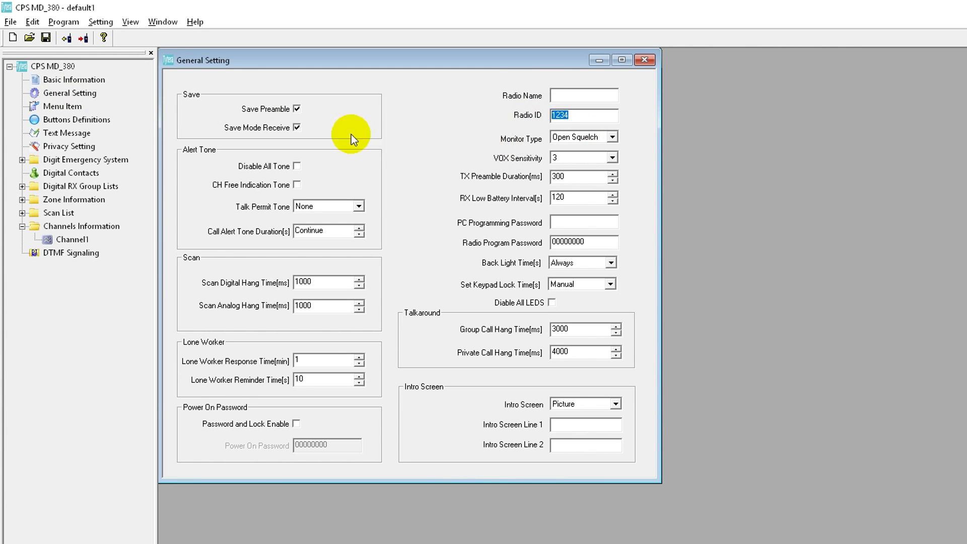
{"action": "left_click", "coordinate": [68, 242]}
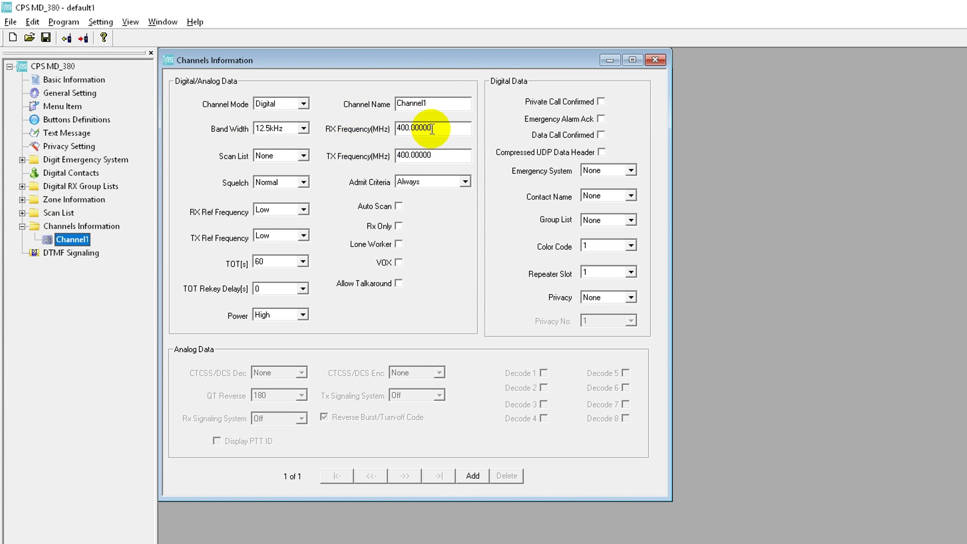
Step: Check Channel1's 400.00000 MHz RX and TX frequencies, then switch to the GB7NS repeater page
{"action": "left_click_drag", "start_coordinate": [432, 129], "coordinate": [378, 125]}
{"action": "left_click_drag", "start_coordinate": [456, 155], "coordinate": [365, 156]}
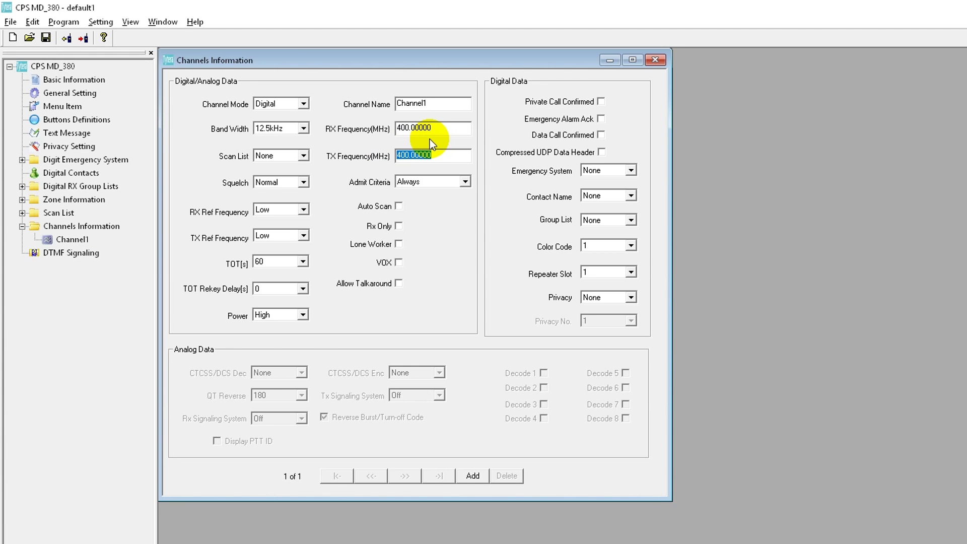
{"action": "key", "text": "alt+Tab"}
{"action": "key", "text": "alt+Tab"}
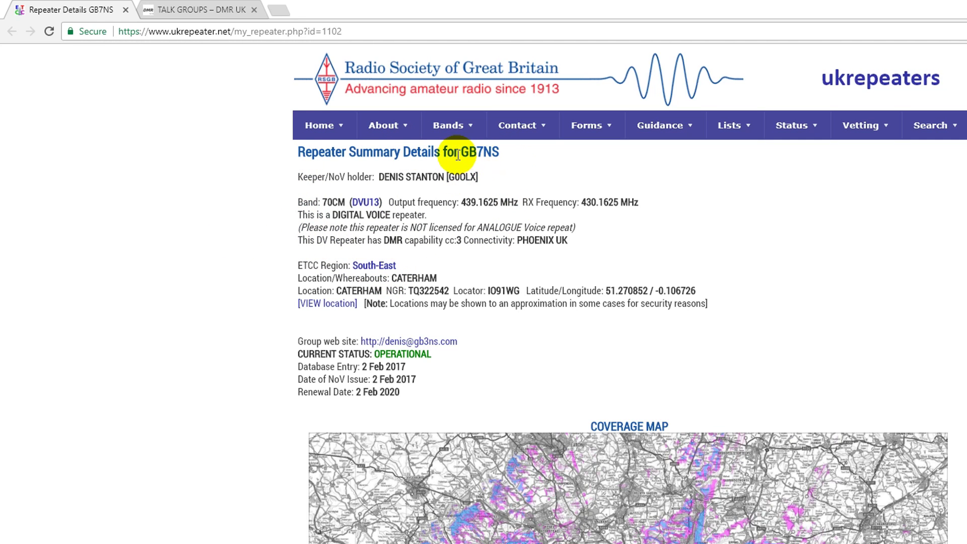
Step: Find GB7NS's 439.1625 MHz output frequency on the repeater page, then return to CPS
{"action": "scroll", "coordinate": [503, 156], "scroll_direction": "down", "scroll_amount": 1}
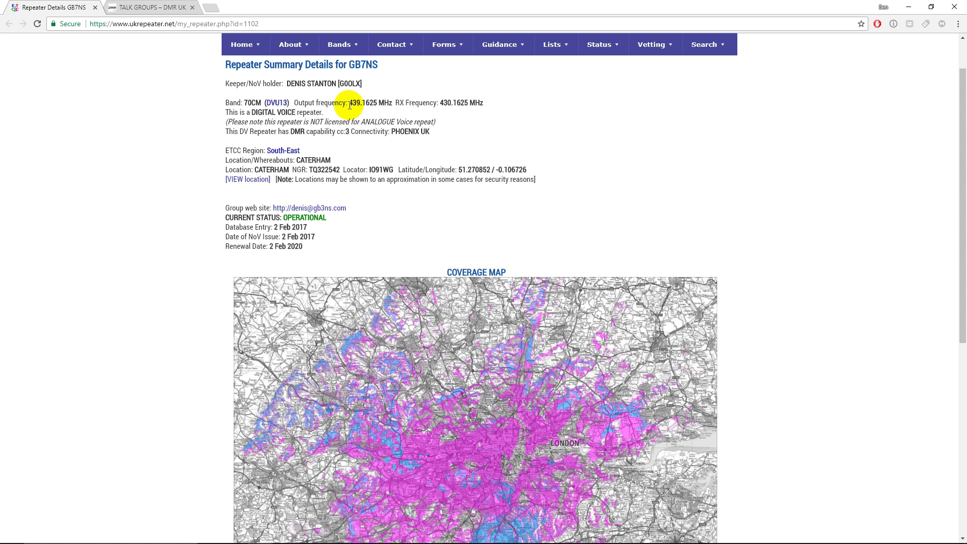
{"action": "left_click_drag", "start_coordinate": [349, 105], "coordinate": [387, 127]}
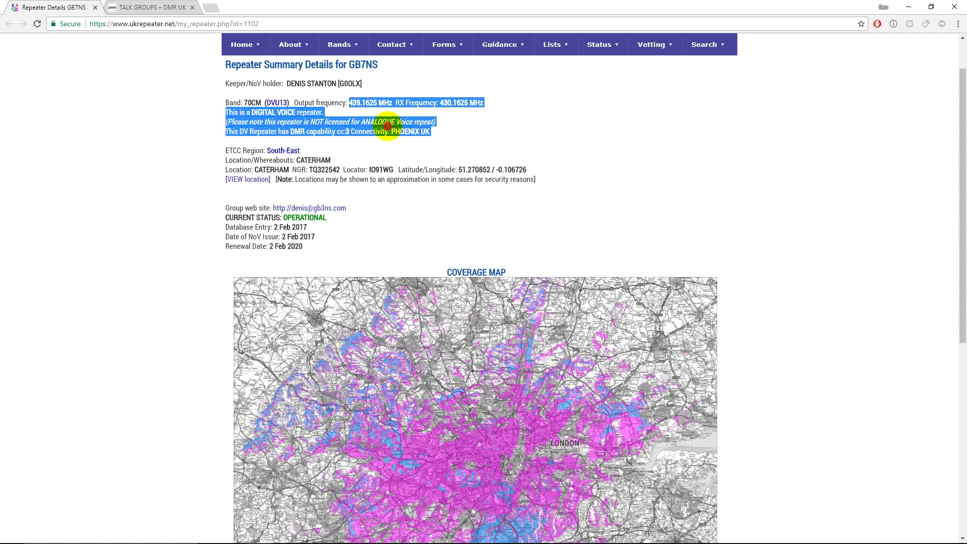
{"action": "left_click", "coordinate": [387, 126]}
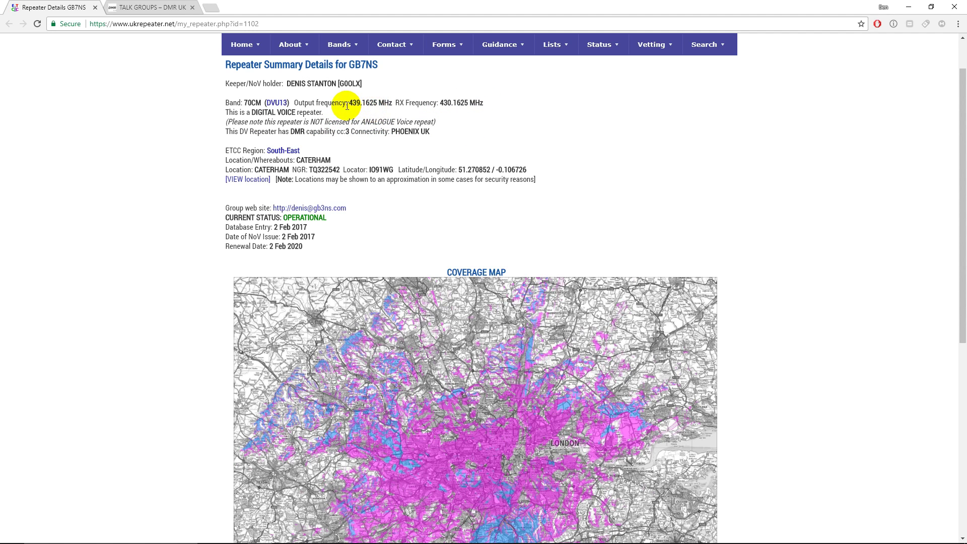
{"action": "left_click_drag", "start_coordinate": [349, 105], "coordinate": [383, 103]}
{"action": "key", "text": "alt+Tab"}
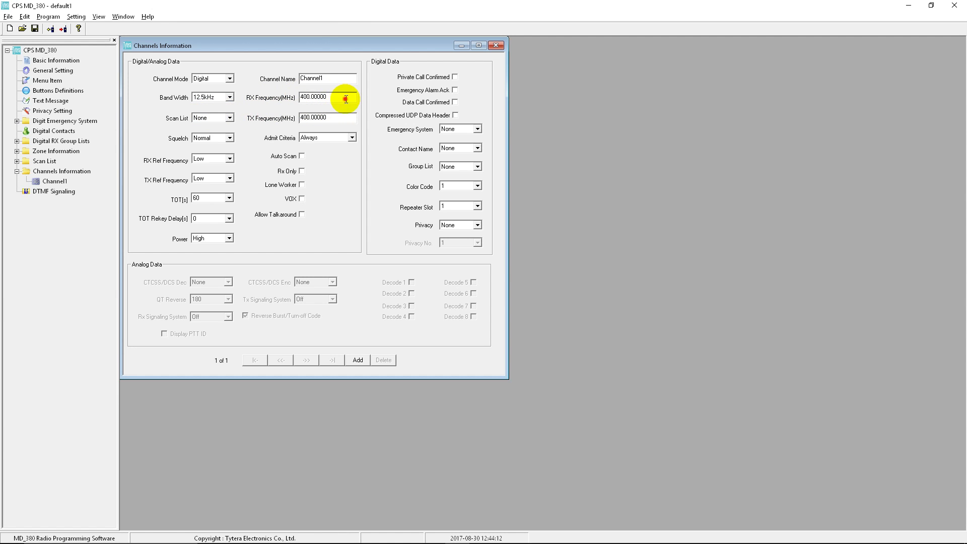
Step: Set Channel1's RX frequency to 439.1625 MHz and TX frequency to 430.1625 MHz
{"action": "left_click_drag", "start_coordinate": [345, 99], "coordinate": [259, 100]}
{"action": "type", "text": "439"}
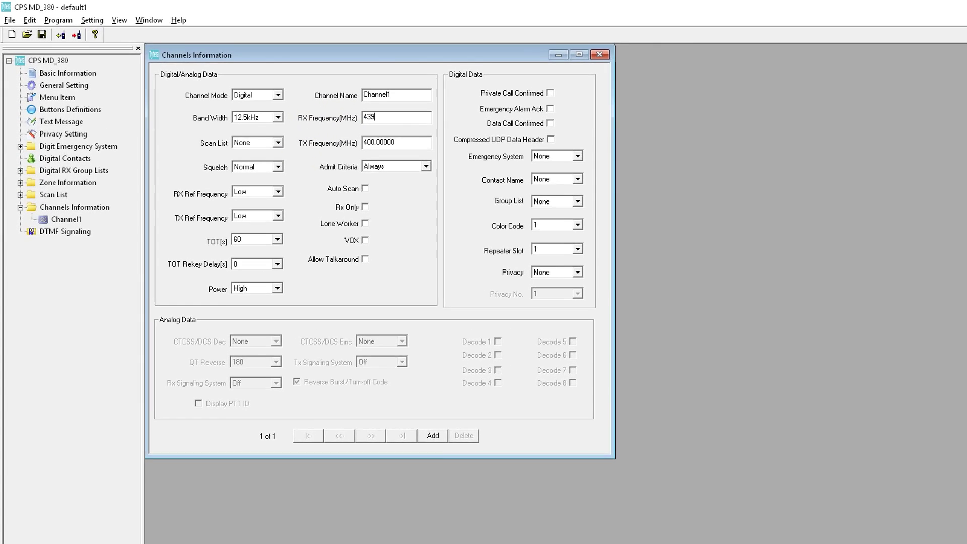
{"action": "type", "text": ".1625"}
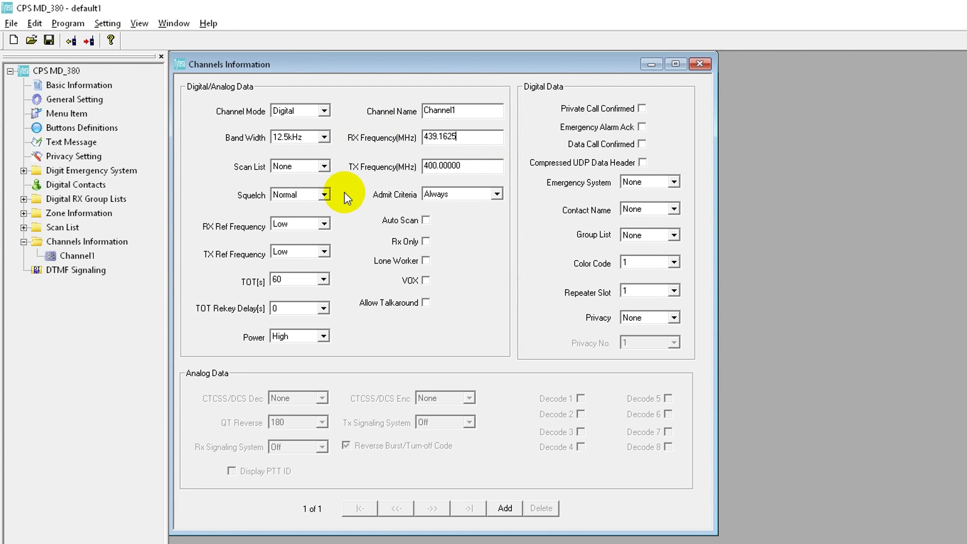
{"action": "left_click_drag", "start_coordinate": [486, 165], "coordinate": [388, 166]}
{"action": "key", "text": "alt+Tab"}
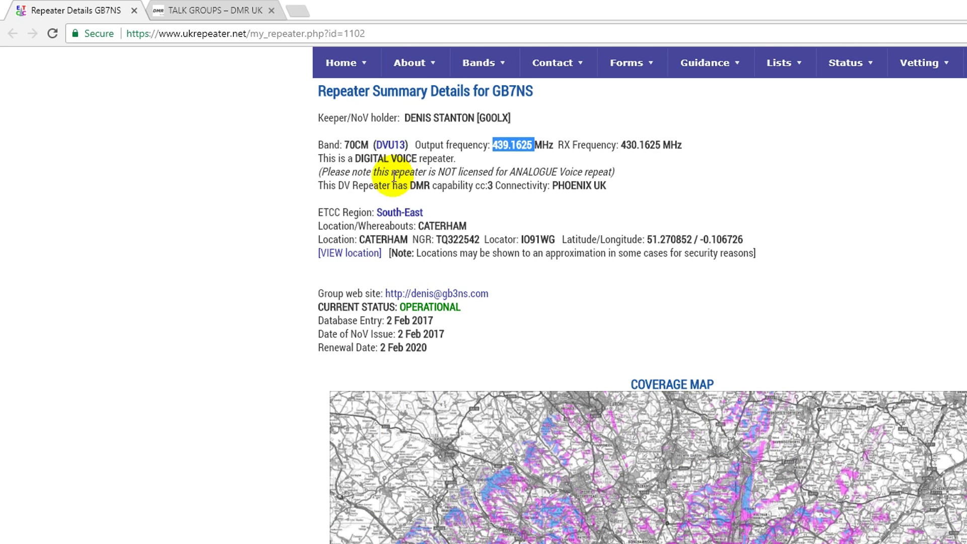
{"action": "key", "text": "alt+Tab"}
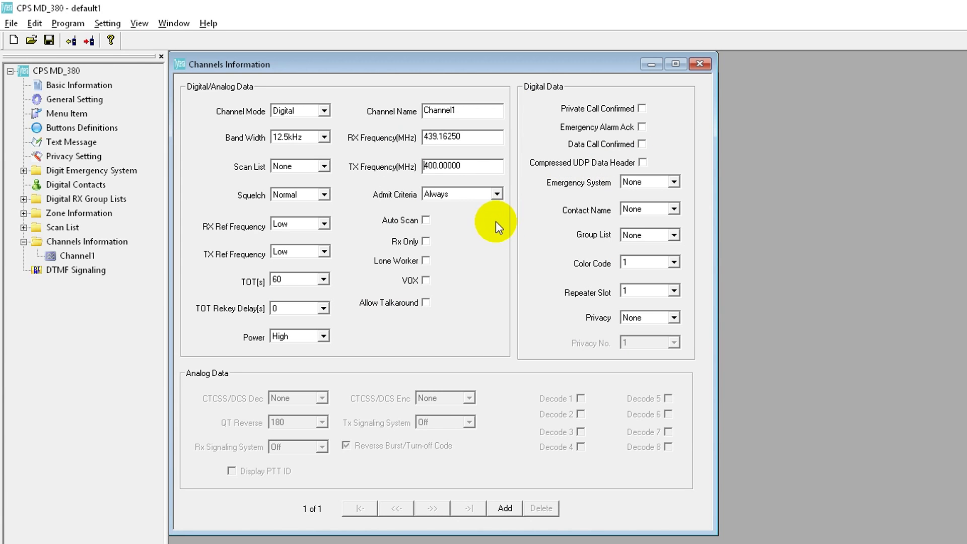
{"action": "left_click_drag", "start_coordinate": [464, 165], "coordinate": [373, 165]}
{"action": "type", "text": "430.1625"}
Step: Rename the channel GB7NS and choose the repeater's colour code
{"action": "left_click_drag", "start_coordinate": [474, 110], "coordinate": [391, 112]}
{"action": "type", "text": "GB7NS"}
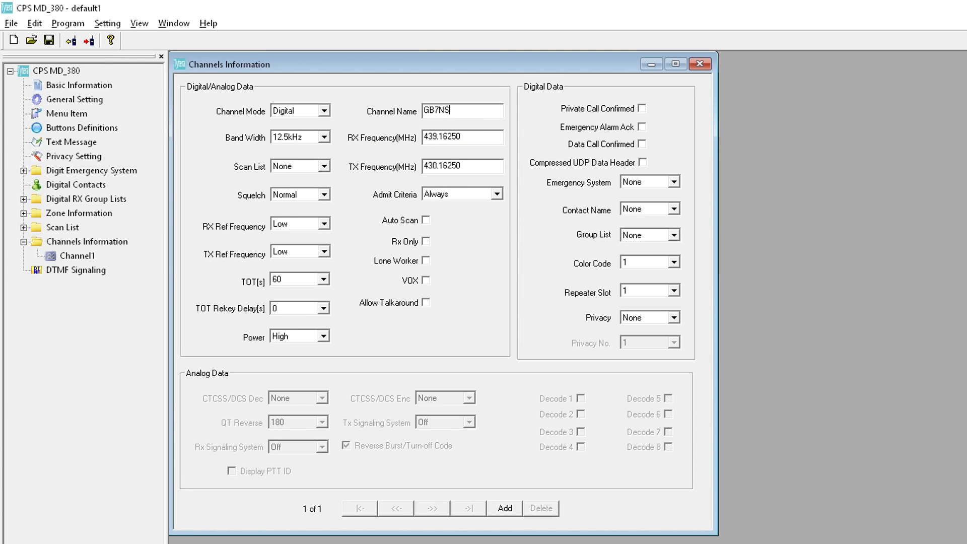
{"action": "left_click", "coordinate": [655, 263]}
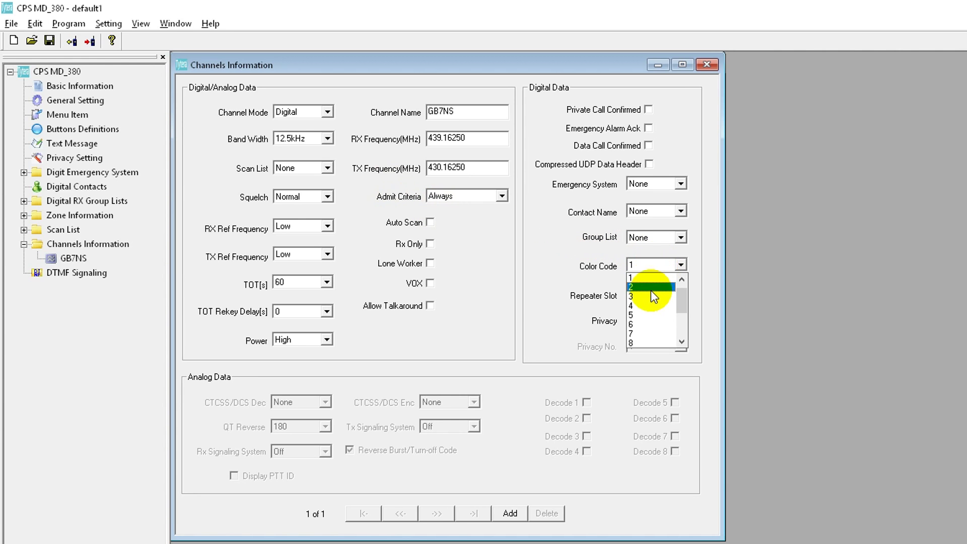
{"action": "left_click", "coordinate": [564, 275]}
{"action": "key", "text": "alt+Tab"}
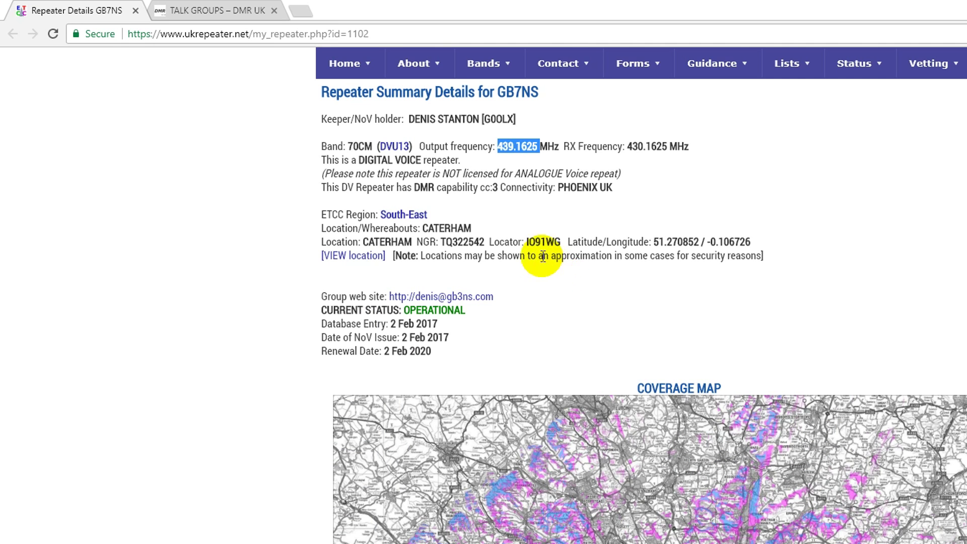
Step: Confirm GB7NS runs DMR with colour code 3 and Phoenix UK connectivity
{"action": "left_click_drag", "start_coordinate": [468, 189], "coordinate": [509, 207]}
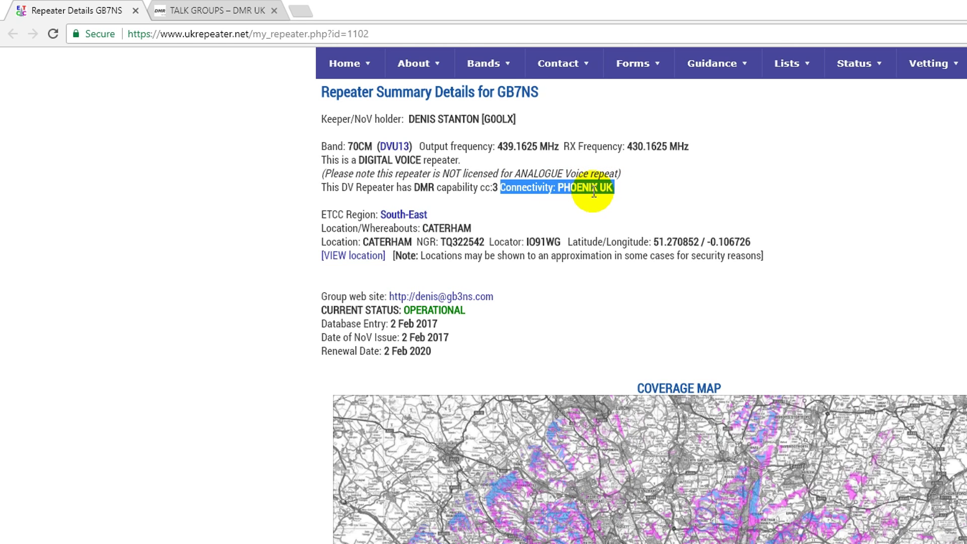
{"action": "scroll", "coordinate": [73, 130], "scroll_direction": "down", "scroll_amount": 1}
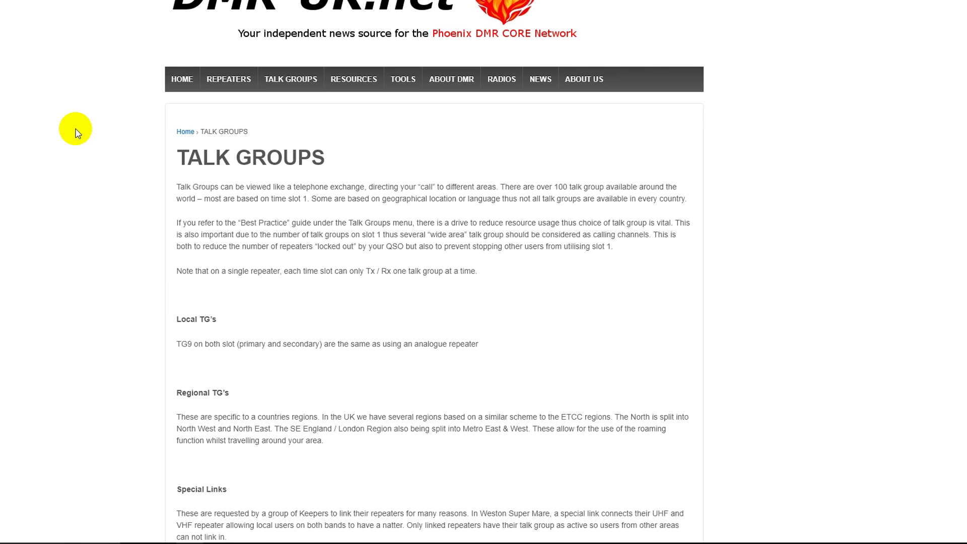
Step: Read the Local, User Activated and Wide Area talk group descriptions, then return to CPS
{"action": "scroll", "coordinate": [75, 132], "scroll_direction": "down", "scroll_amount": 5}
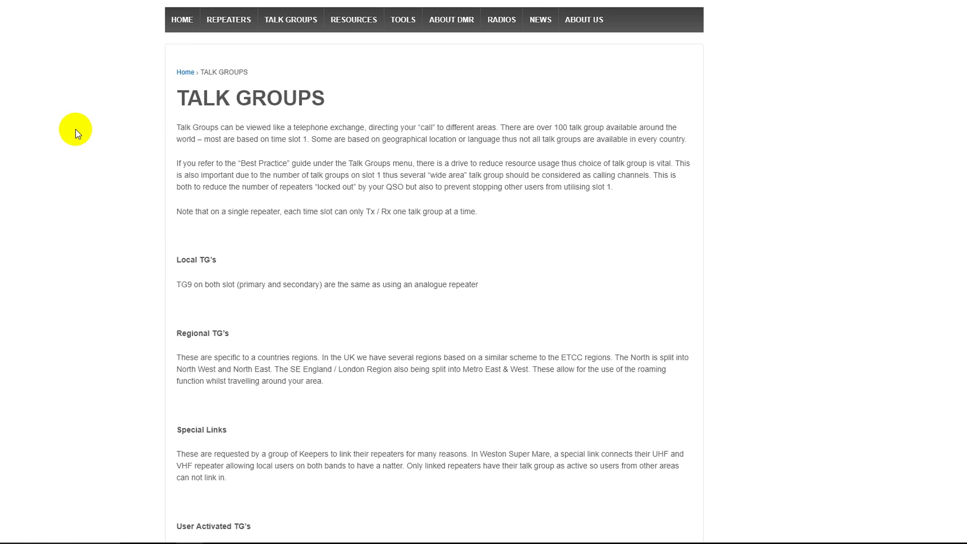
{"action": "scroll", "coordinate": [151, 252], "scroll_direction": "up", "scroll_amount": 5}
{"action": "scroll", "coordinate": [123, 233], "scroll_direction": "down", "scroll_amount": 5}
{"action": "left_click", "coordinate": [172, 16]}
{"action": "left_click_drag", "start_coordinate": [212, 45], "coordinate": [226, 71]}
{"action": "left_click_drag", "start_coordinate": [177, 339], "coordinate": [608, 398]}
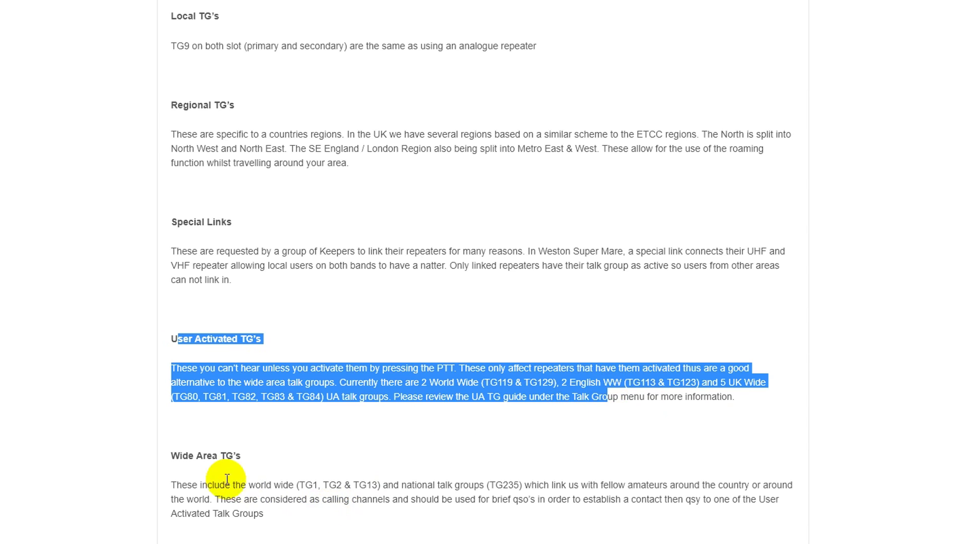
{"action": "left_click_drag", "start_coordinate": [182, 455], "coordinate": [279, 511]}
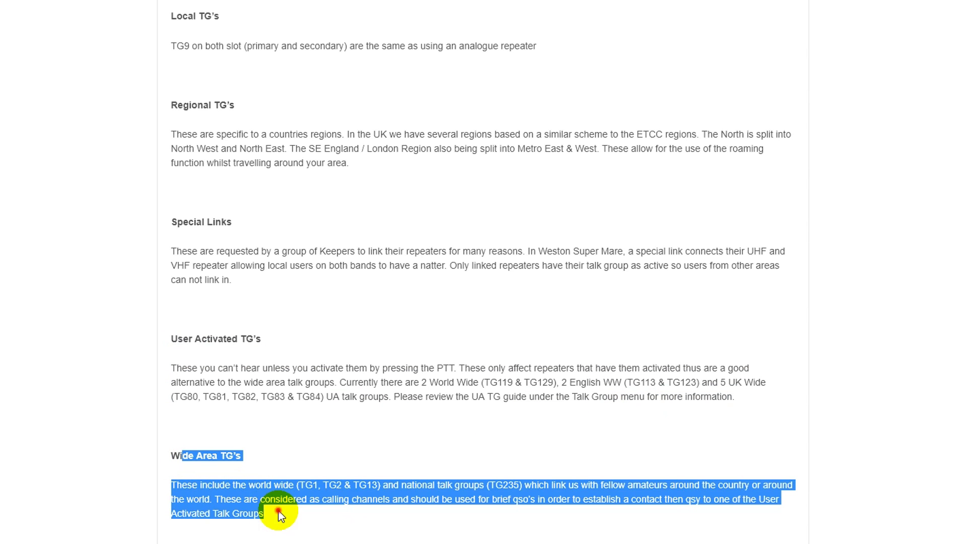
{"action": "left_click", "coordinate": [278, 511]}
{"action": "key", "text": "alt+Tab"}
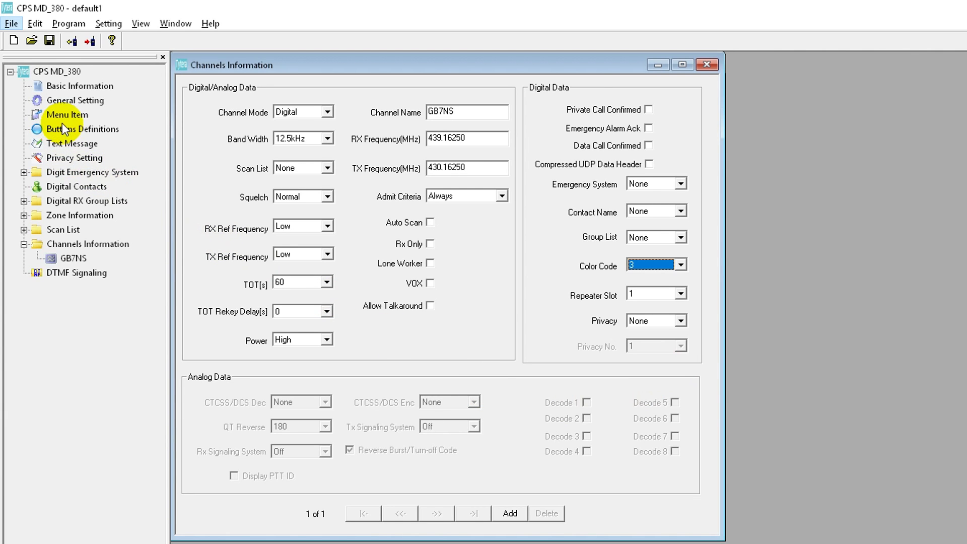
Step: Name the first digital contact Local with Call ID 9, keeping it a Group Call
{"action": "double_click", "coordinate": [73, 187]}
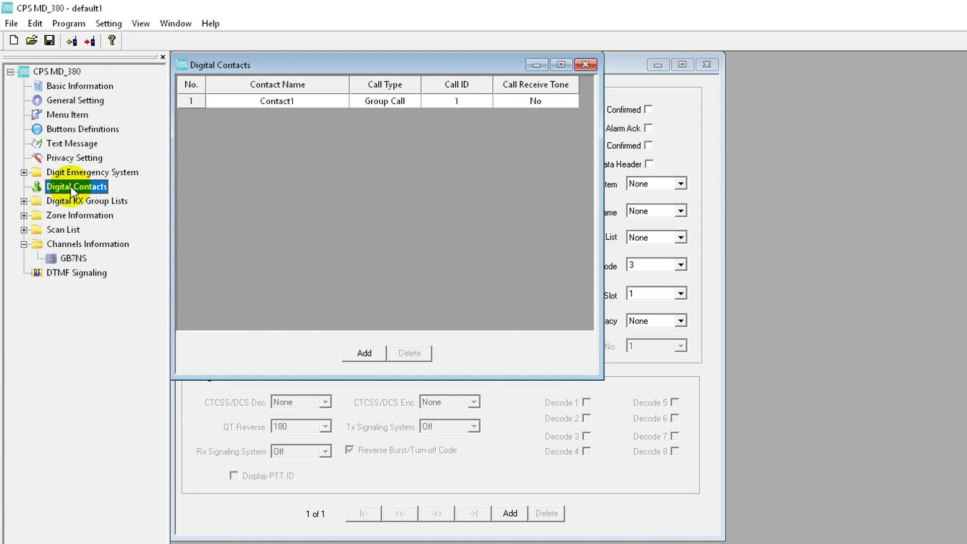
{"action": "double_click", "coordinate": [266, 105]}
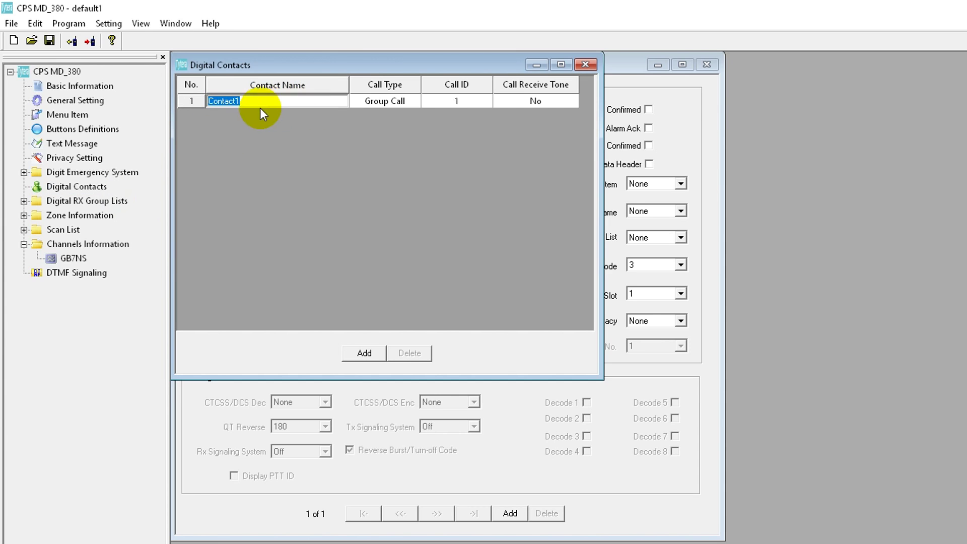
{"action": "type", "text": "Local"}
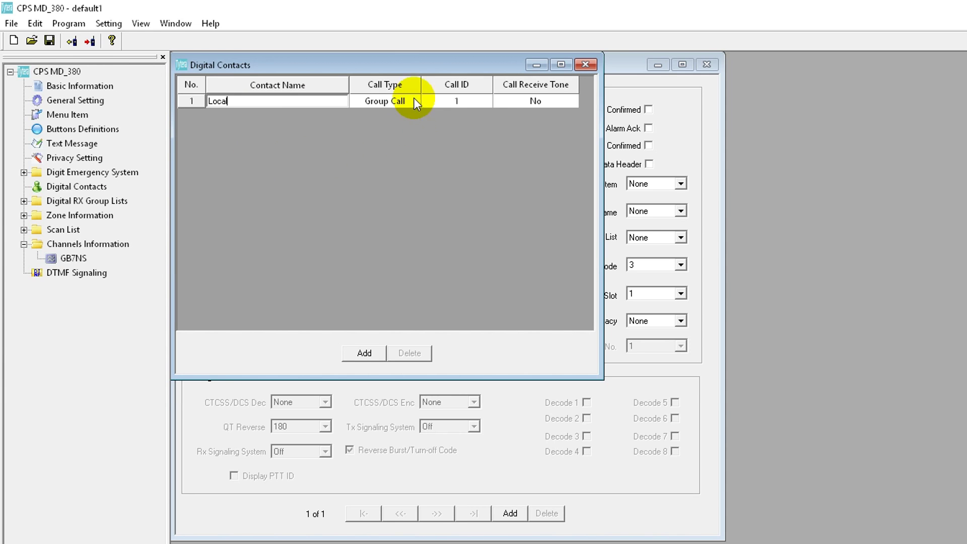
{"action": "double_click", "coordinate": [454, 102]}
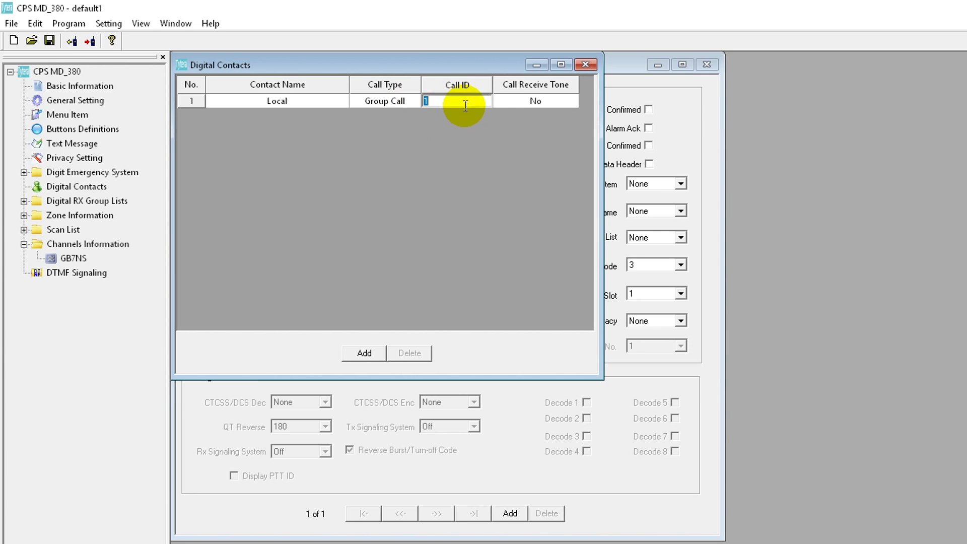
{"action": "left_click", "coordinate": [510, 148]}
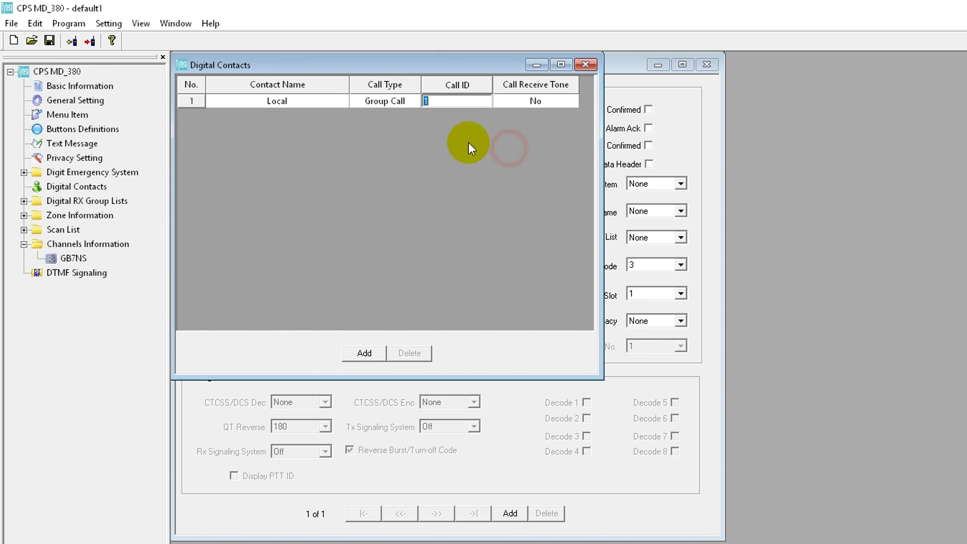
{"action": "type", "text": "9"}
{"action": "key", "text": "Return"}
{"action": "left_click", "coordinate": [382, 102]}
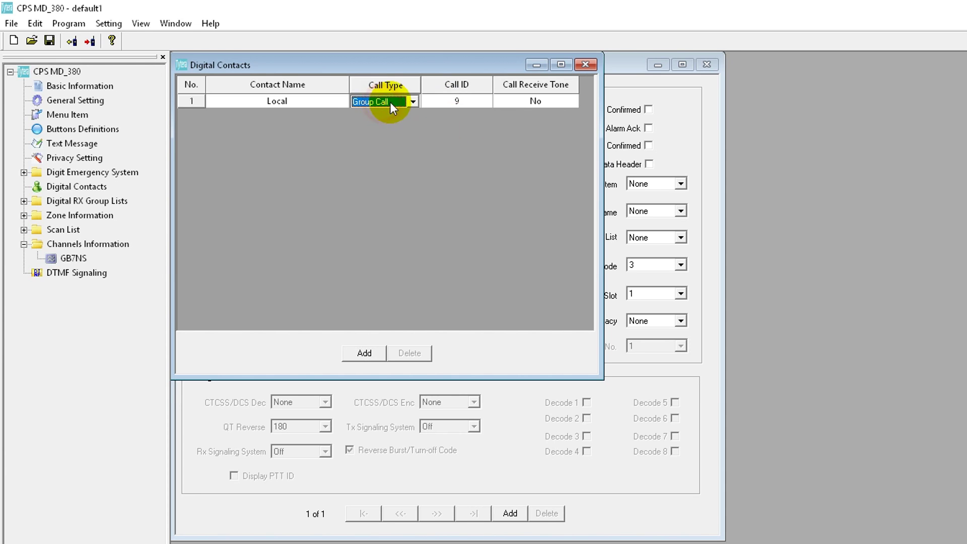
{"action": "left_click", "coordinate": [390, 101]}
{"action": "left_click", "coordinate": [390, 102]}
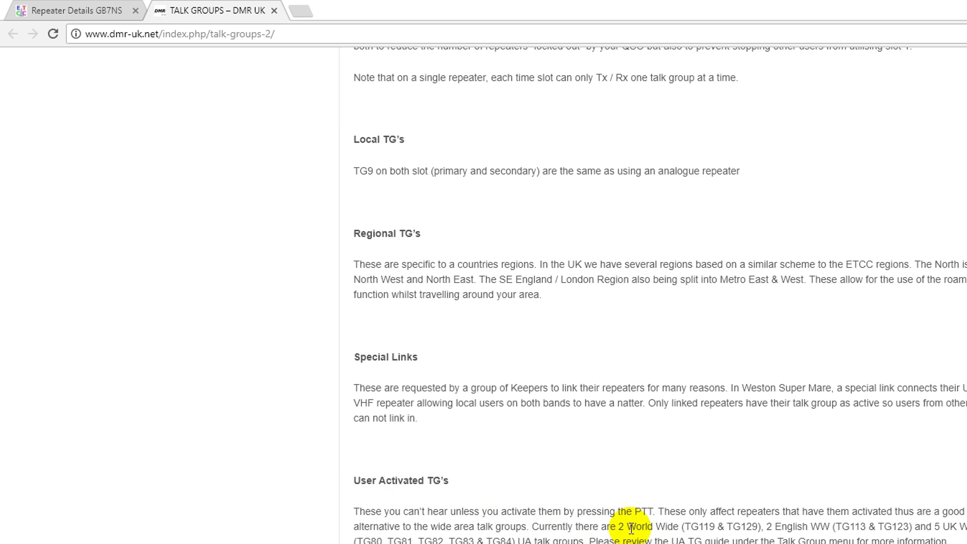
Step: Note the World Wide talk groups TG119 and TG129, then start naming the second contact
{"action": "left_click_drag", "start_coordinate": [618, 527], "coordinate": [761, 527]}
{"action": "key", "text": "alt+Tab"}
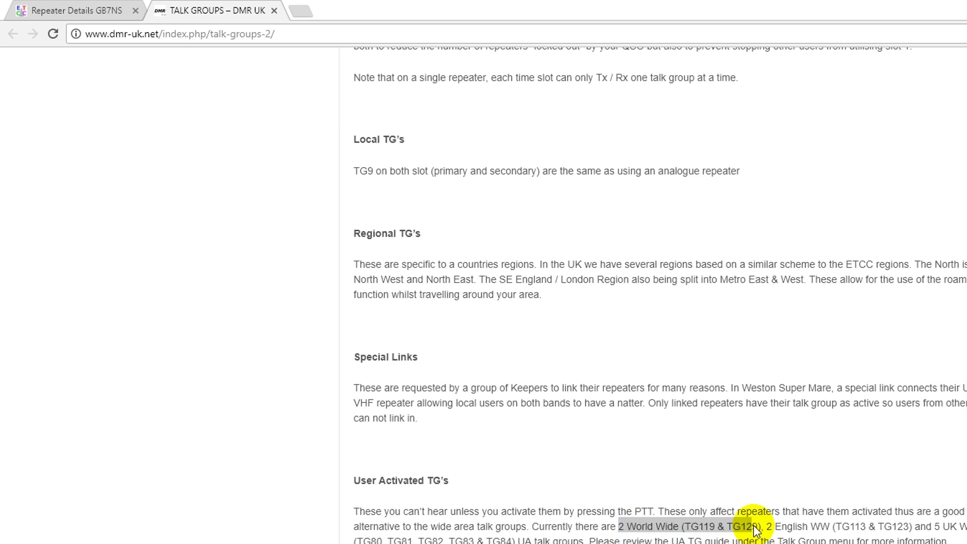
{"action": "left_click", "coordinate": [289, 116]}
Step: Name the second contact WW 119 with Call ID 119, and re-enter Local's Call ID 9
{"action": "type", "text": "WW 119"}
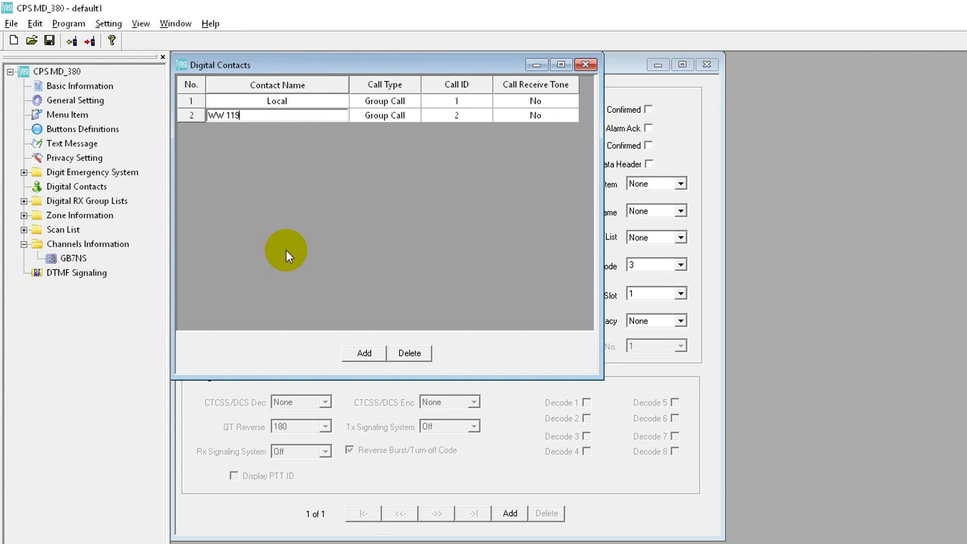
{"action": "left_click", "coordinate": [456, 117]}
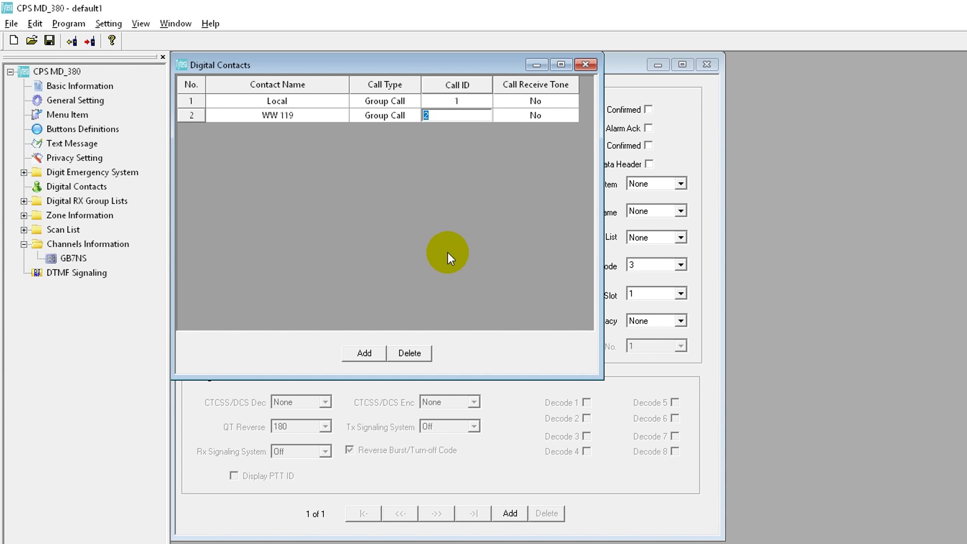
{"action": "type", "text": "119"}
{"action": "key", "text": "Tab"}
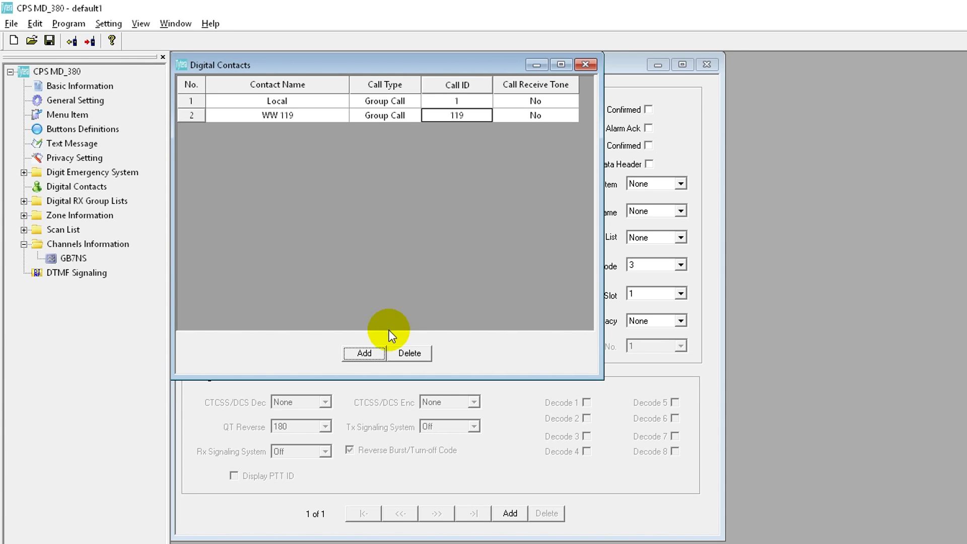
{"action": "left_click", "coordinate": [457, 101]}
{"action": "type", "text": "9"}
{"action": "key", "text": "Tab"}
Step: Add a third contact, WW 129, with Call ID 129
{"action": "left_click", "coordinate": [366, 354]}
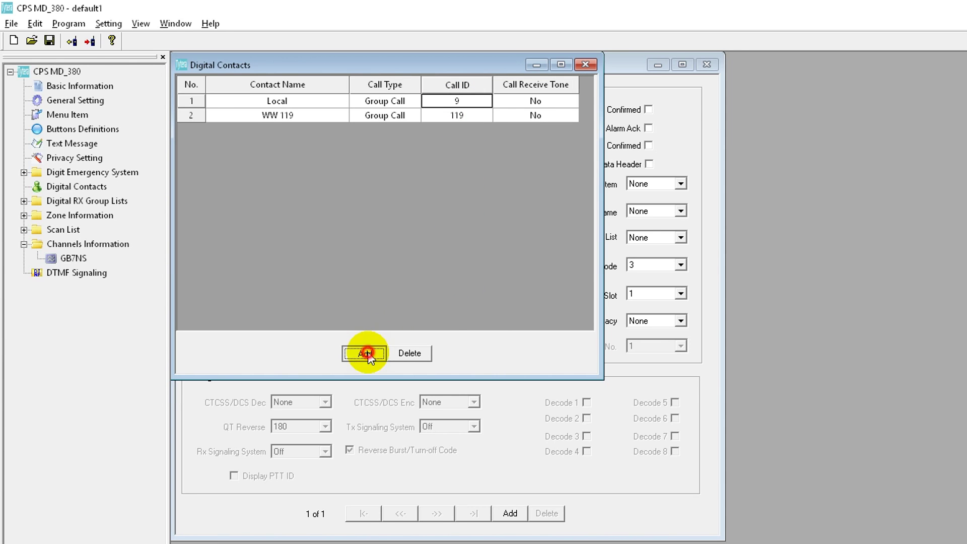
{"action": "left_click", "coordinate": [270, 129]}
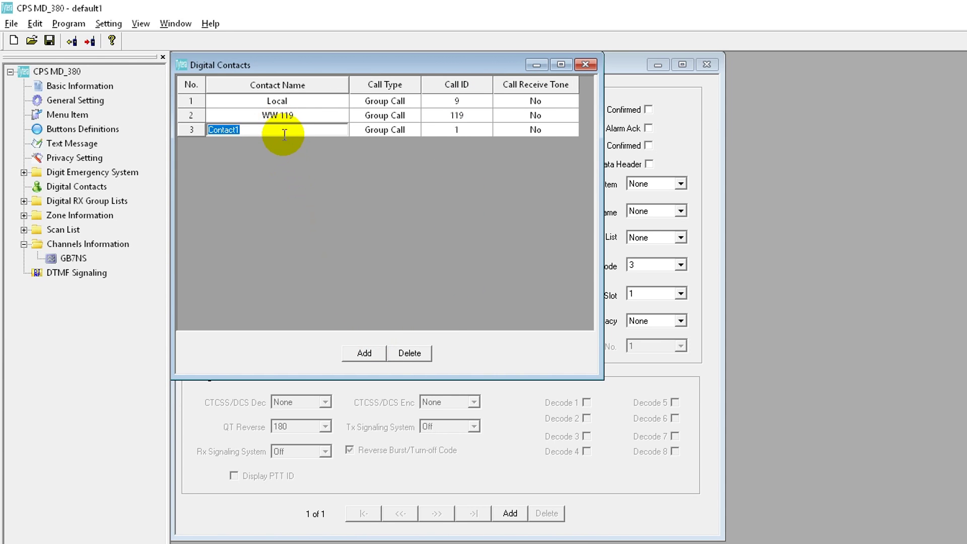
{"action": "type", "text": "WW 129"}
{"action": "key", "text": "Tab"}
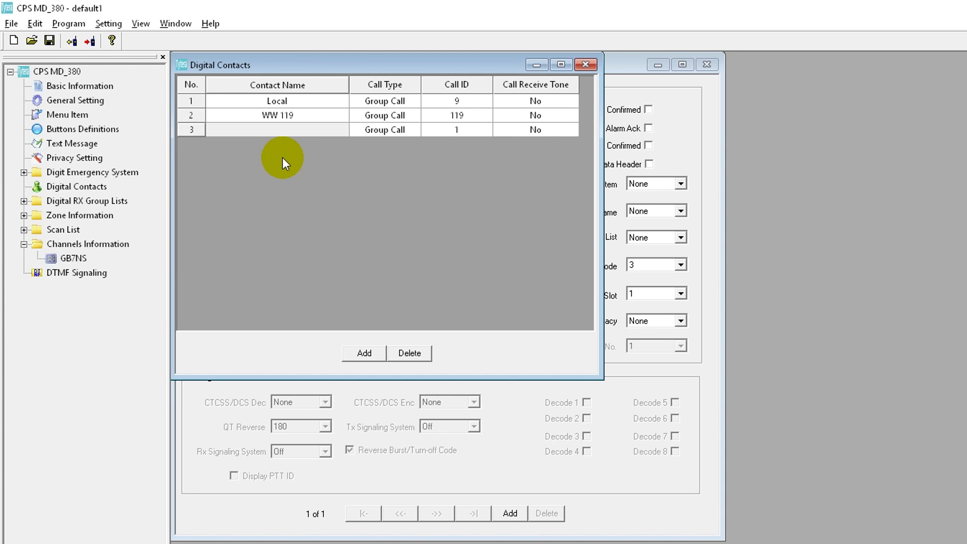
{"action": "left_click", "coordinate": [443, 132]}
{"action": "type", "text": "129"}
{"action": "key", "text": "Tab"}
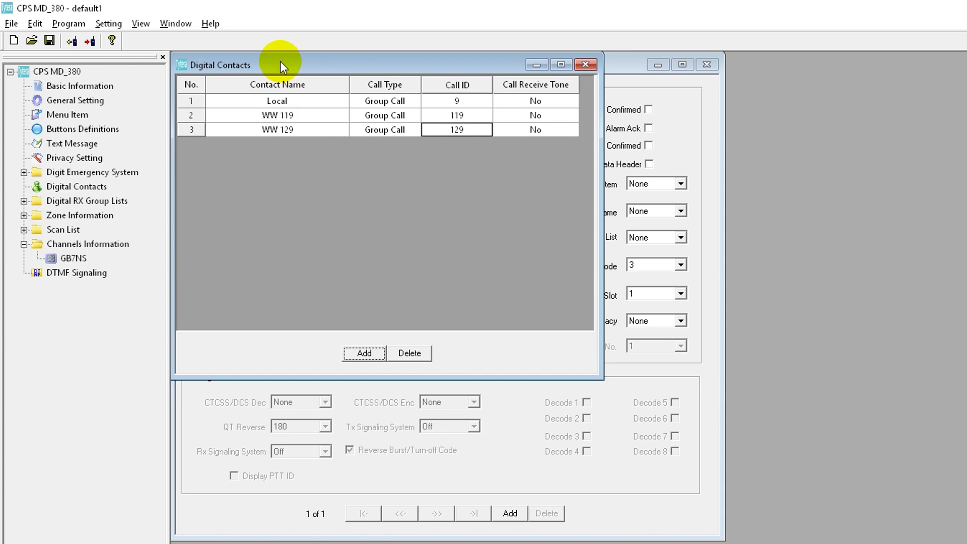
{"action": "left_click_drag", "start_coordinate": [260, 65], "coordinate": [508, 133]}
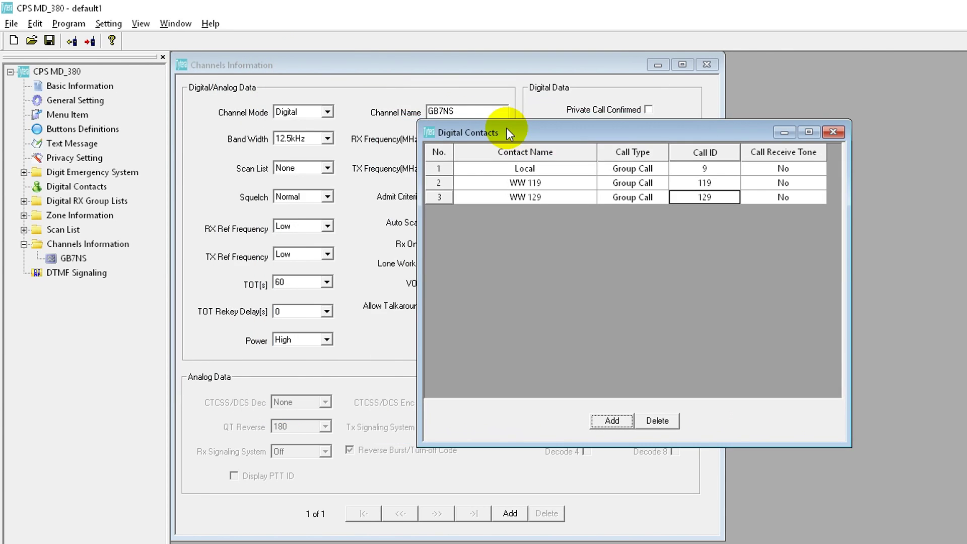
Step: Add a new channel, Channel1, under Channels Information
{"action": "key", "text": "ctrl+Tab"}
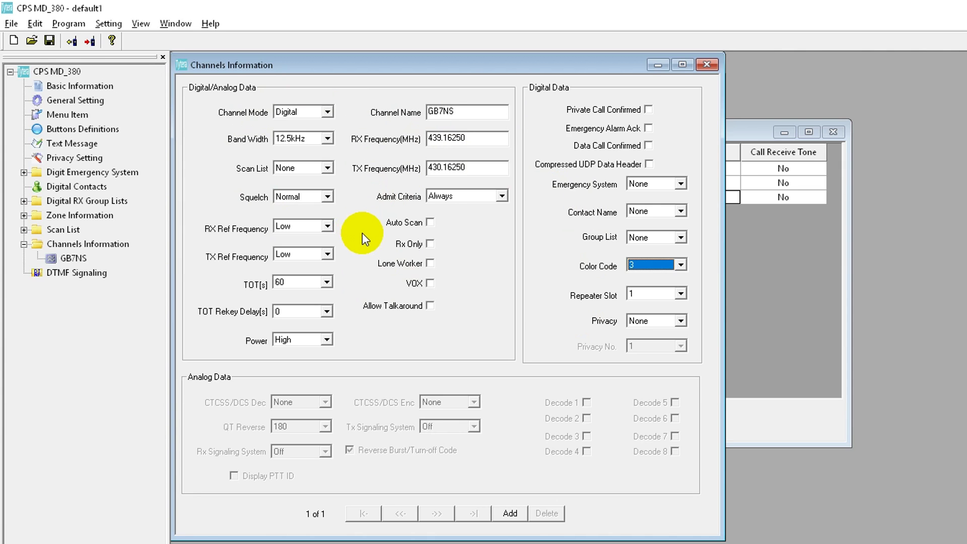
{"action": "left_click", "coordinate": [83, 257]}
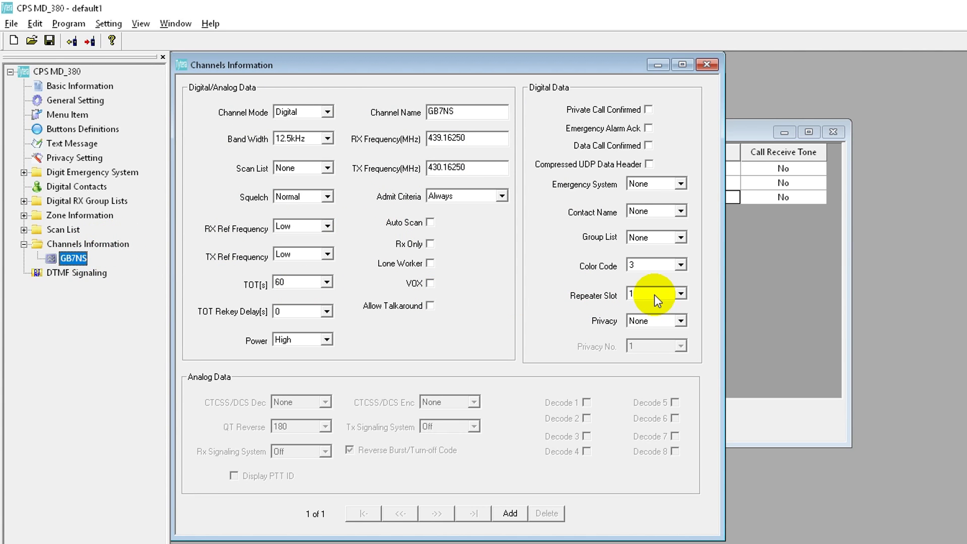
{"action": "right_click", "coordinate": [104, 245]}
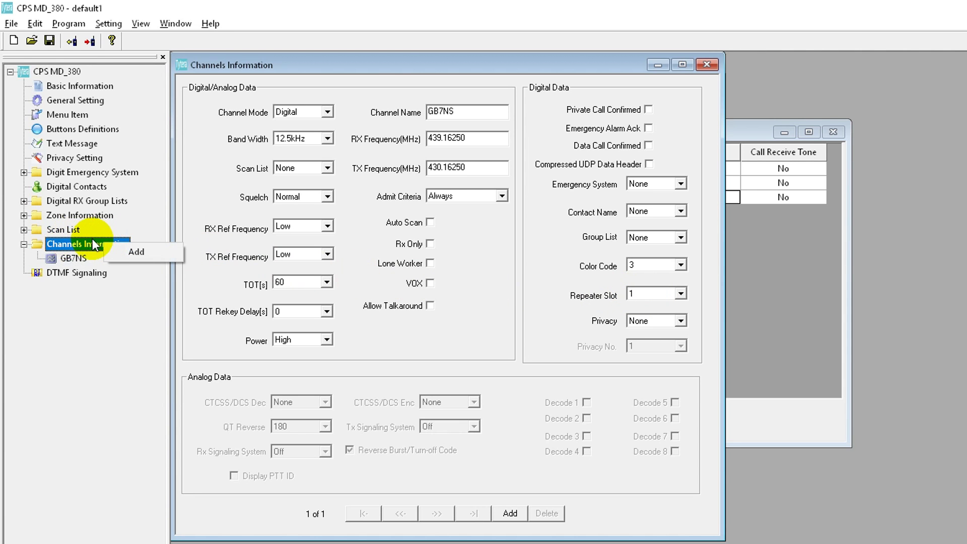
{"action": "left_click", "coordinate": [128, 250]}
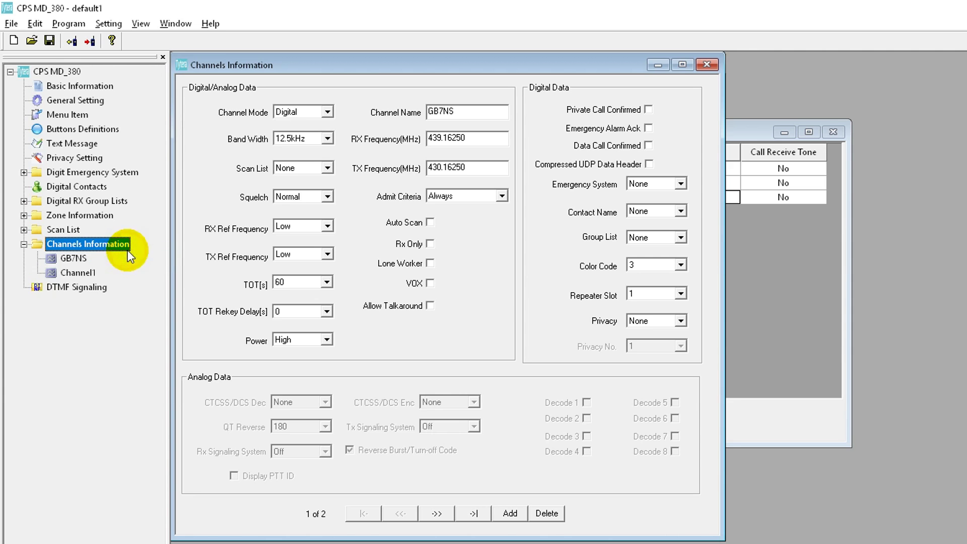
{"action": "left_click", "coordinate": [89, 273]}
Step: Copy GB7NS's settings (439.16250/430.16250 MHz, colour code 3) into the new Channel1
{"action": "left_click", "coordinate": [76, 258]}
{"action": "right_click", "coordinate": [81, 260]}
{"action": "left_click", "coordinate": [99, 268]}
{"action": "left_click", "coordinate": [76, 272]}
{"action": "right_click", "coordinate": [75, 271]}
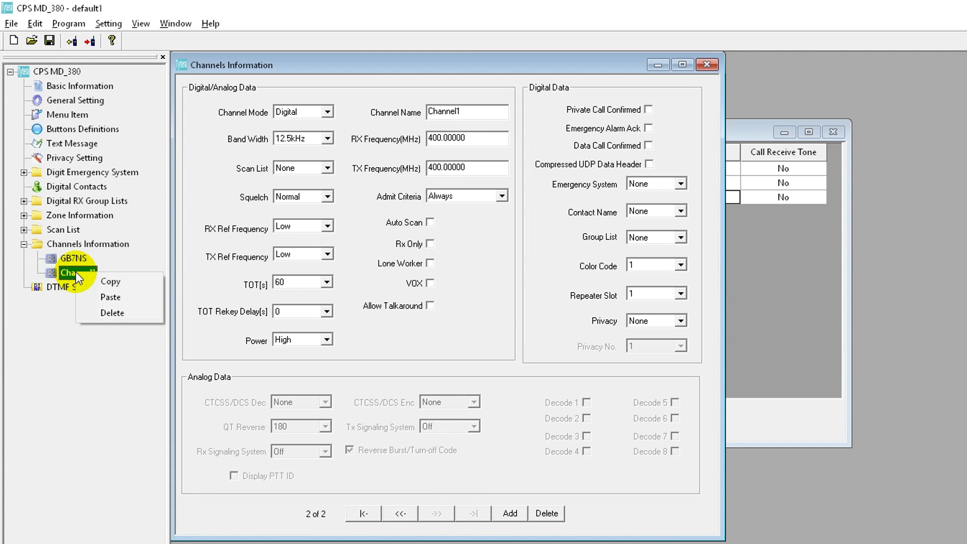
{"action": "left_click", "coordinate": [111, 297]}
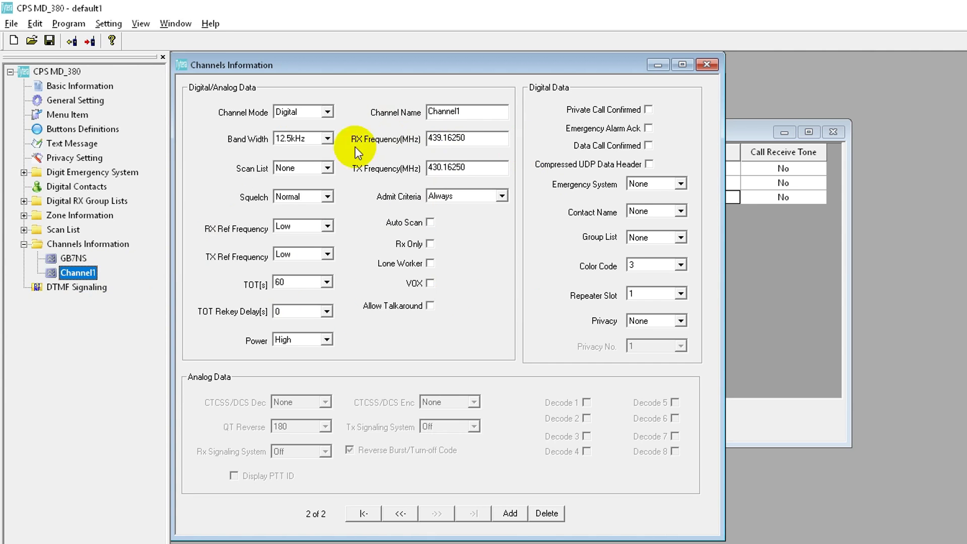
Step: Rename the copied channel to 'GB7NS S2', set it to repeater slot 2, then reselect GB7NS
{"action": "left_click_drag", "start_coordinate": [485, 111], "coordinate": [398, 113]}
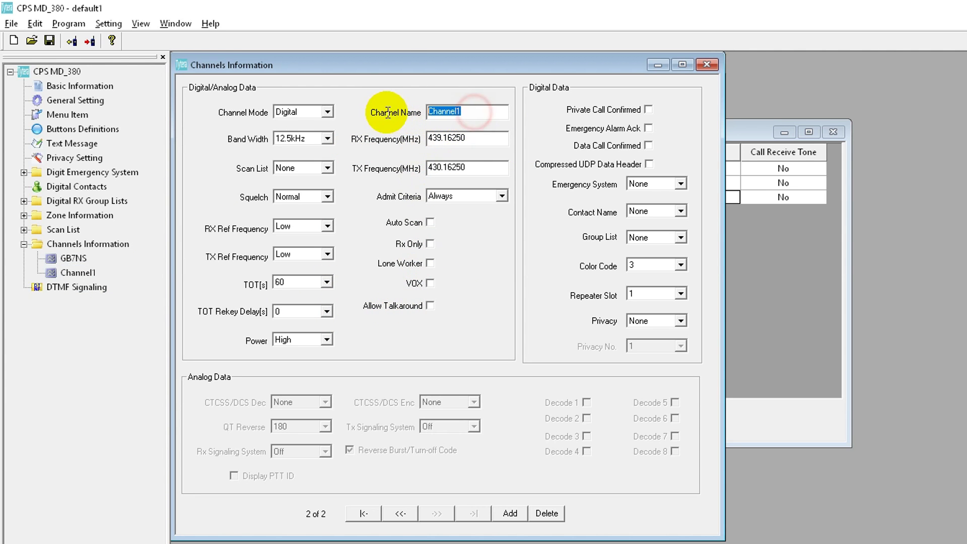
{"action": "type", "text": "GB"}
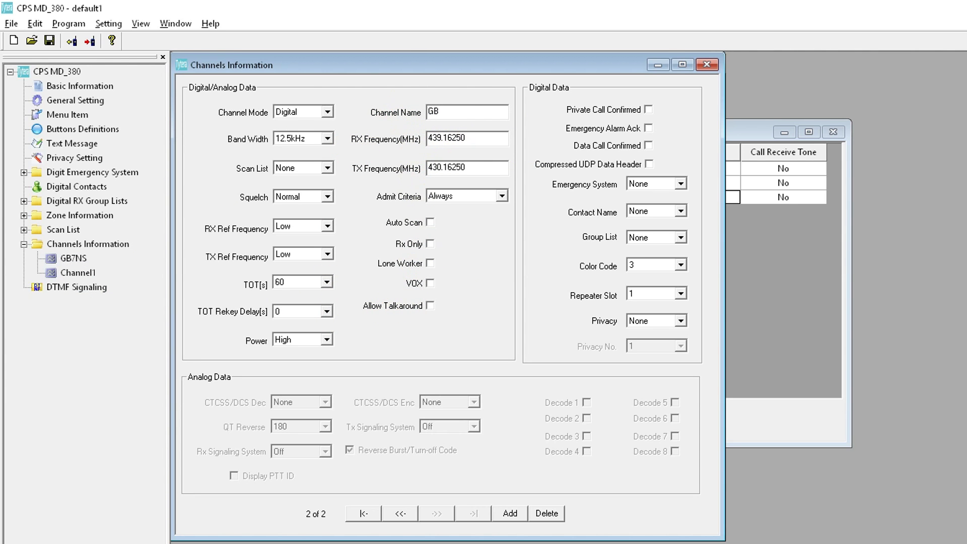
{"action": "type", "text": "7NS S2"}
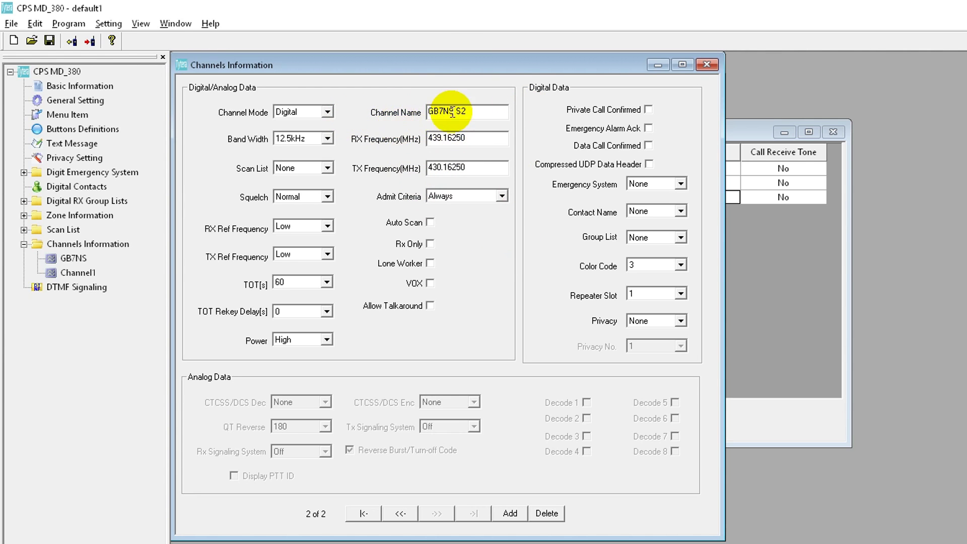
{"action": "left_click", "coordinate": [675, 294]}
{"action": "left_click", "coordinate": [639, 316]}
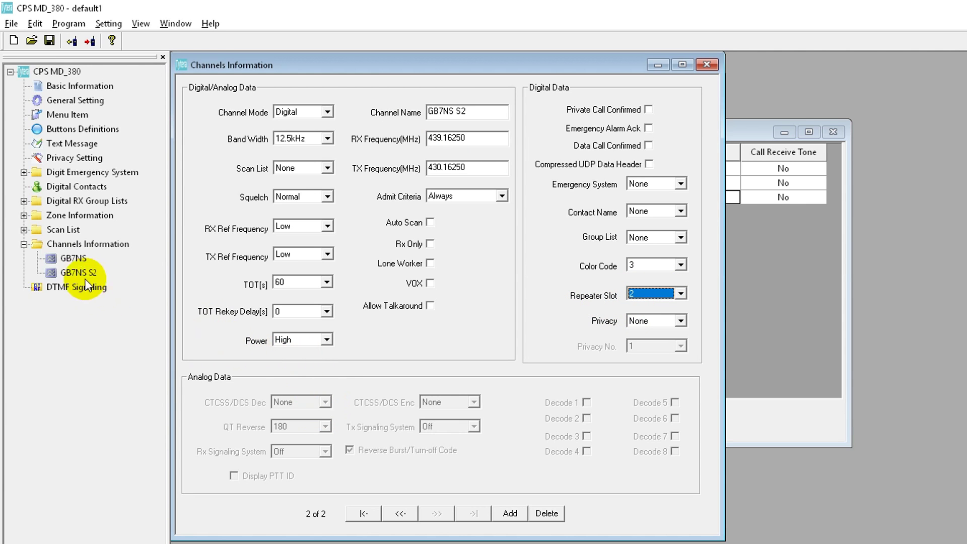
{"action": "left_click", "coordinate": [71, 258]}
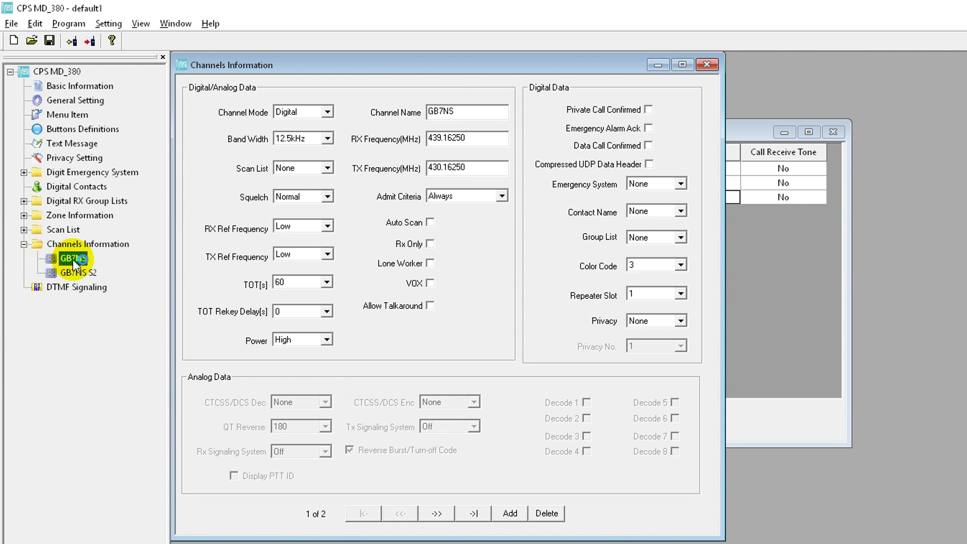